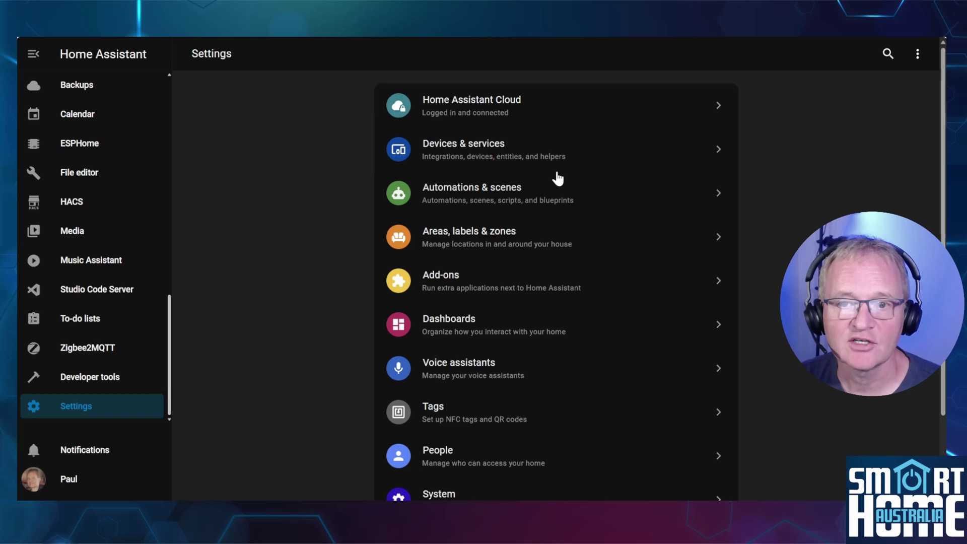
- File the IKEA Styrbar warm white lights automation under a newly created LIGHTS category
left_click(430, 198)
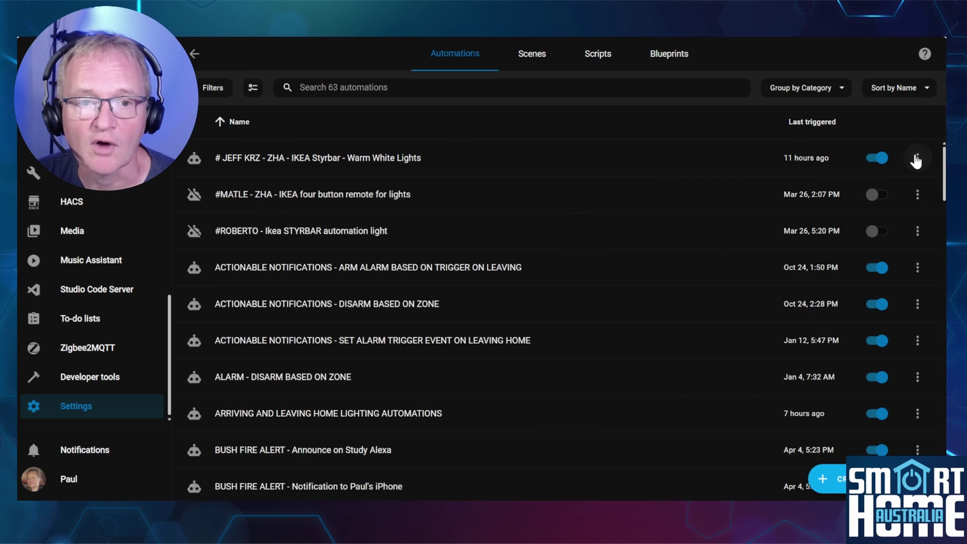
left_click(917, 158)
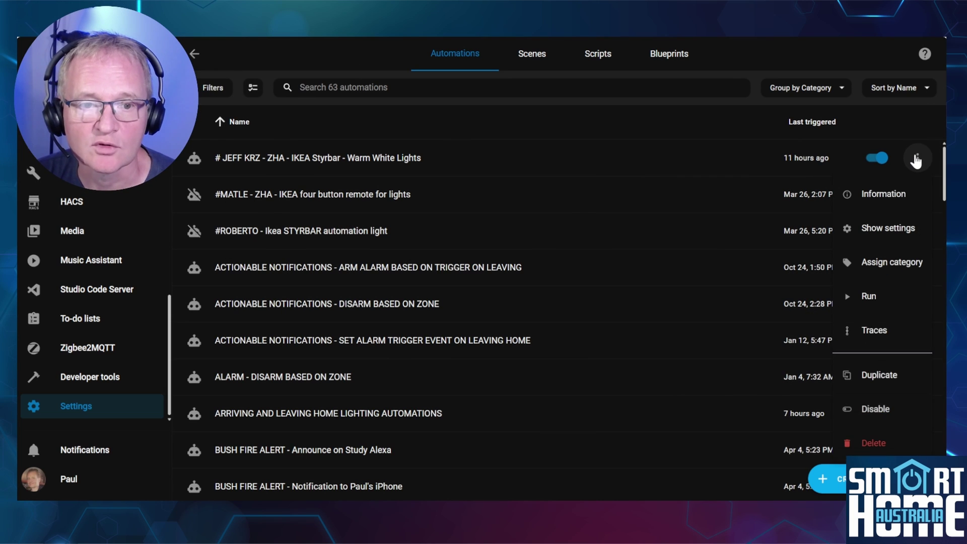
left_click(888, 263)
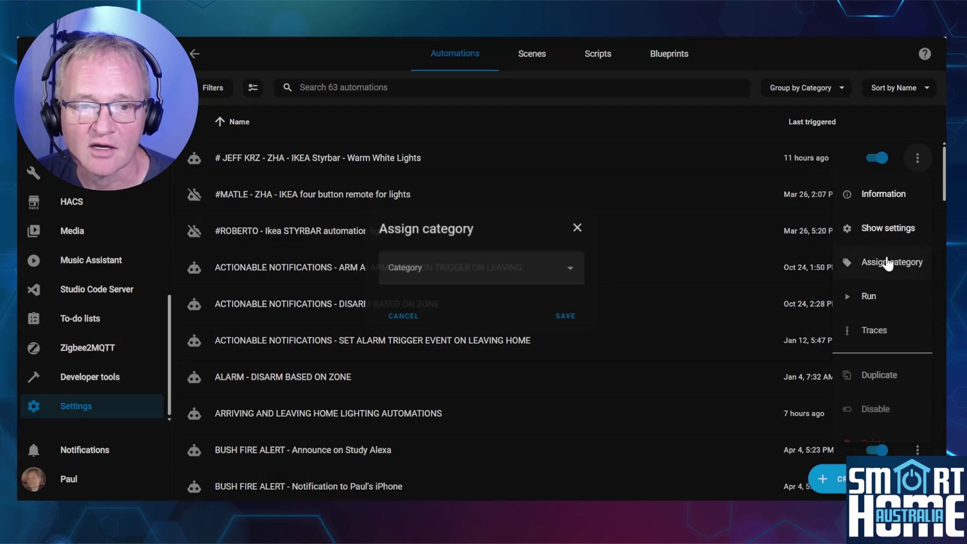
left_click(574, 272)
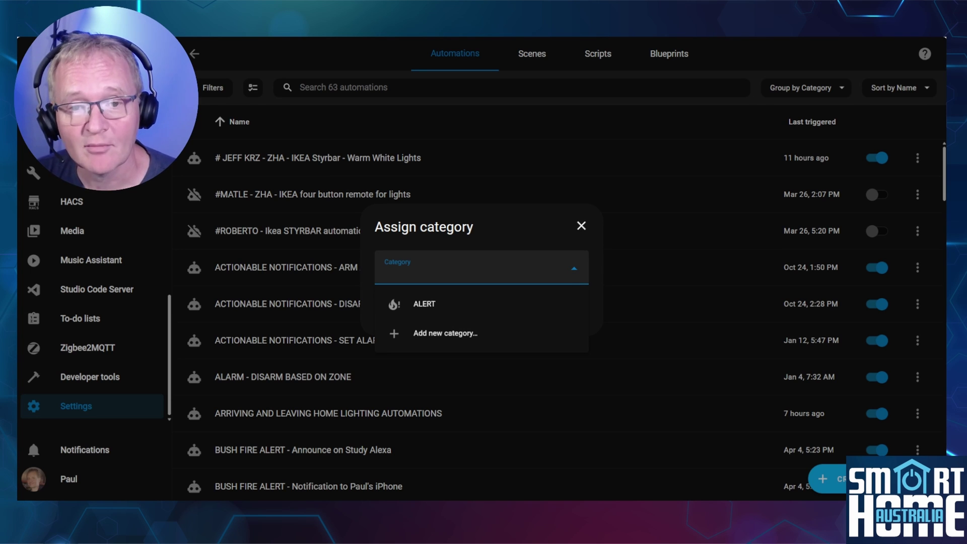
left_click(440, 333)
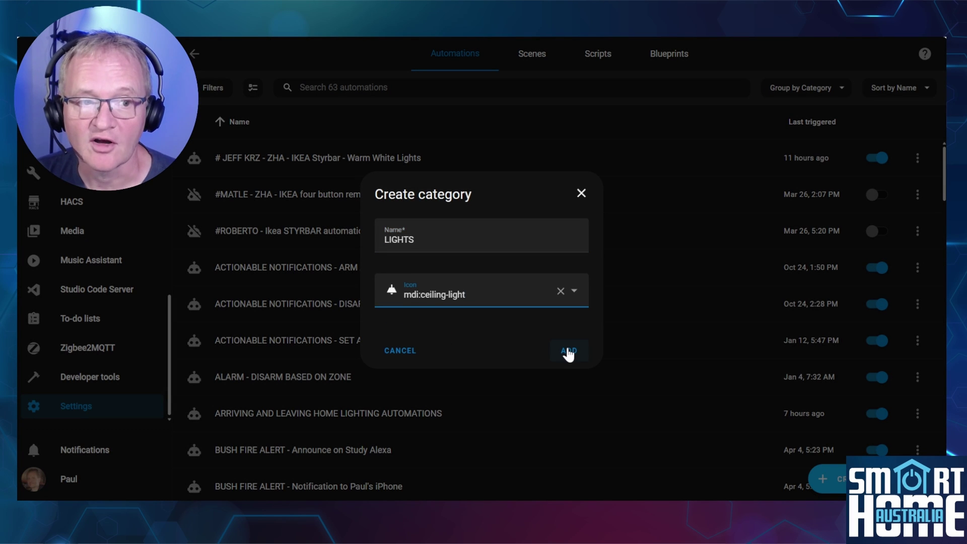
left_click(569, 352)
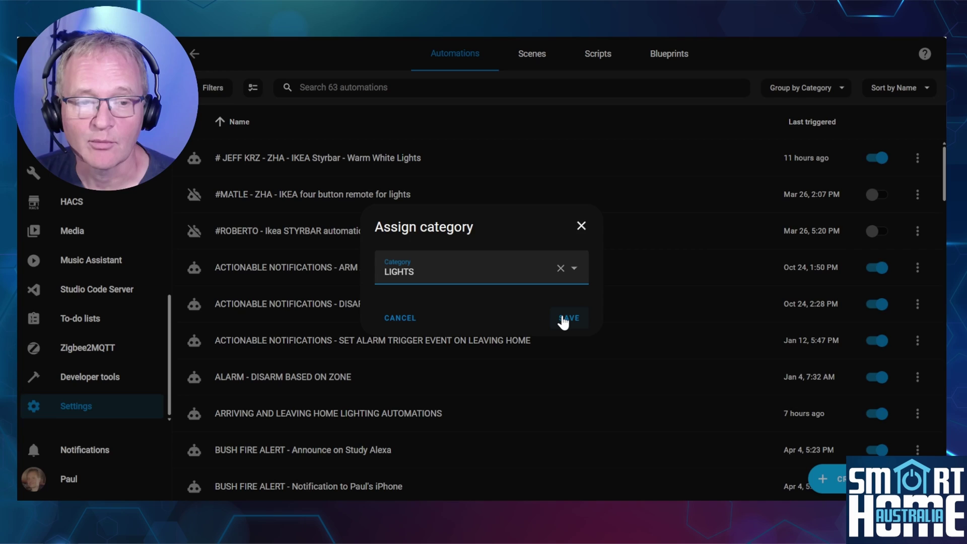
left_click(563, 322)
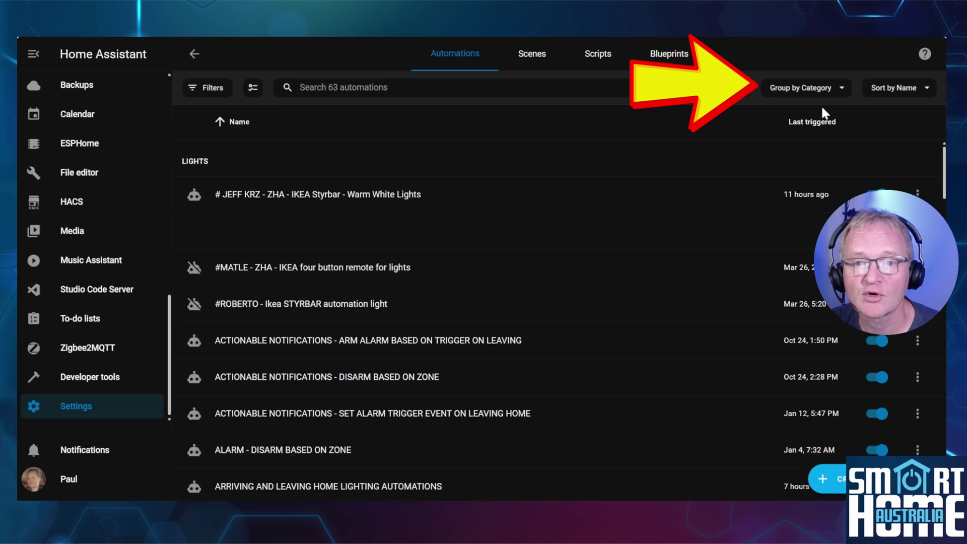
left_click(834, 90)
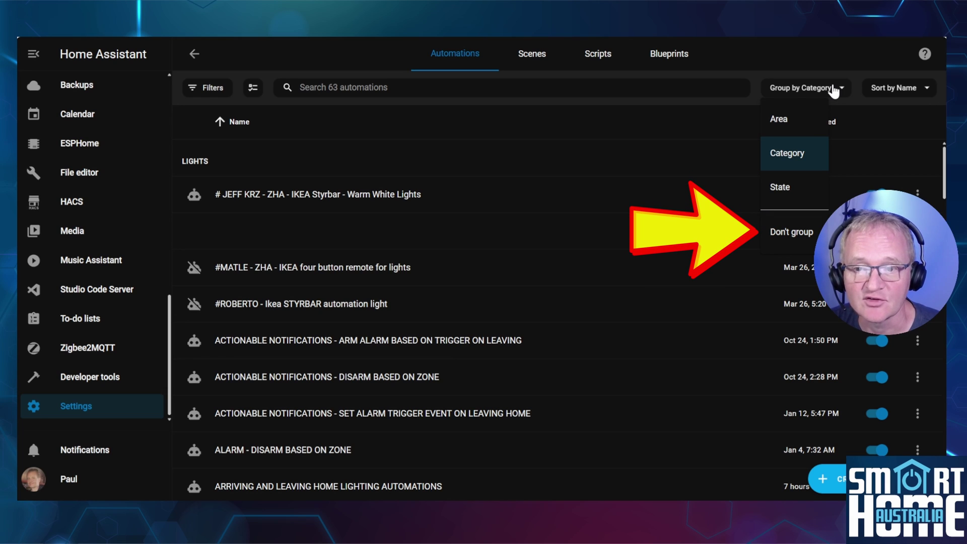
left_click(928, 94)
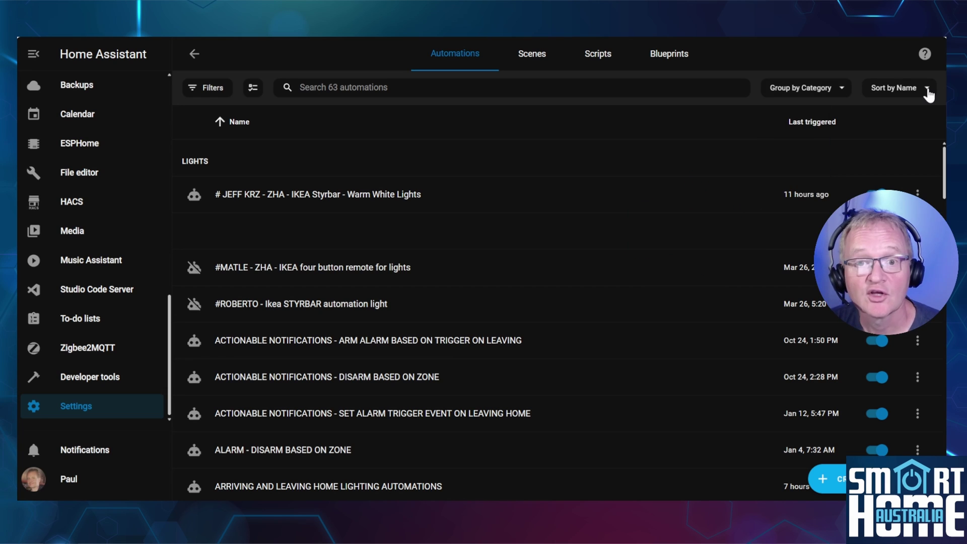
left_click(928, 94)
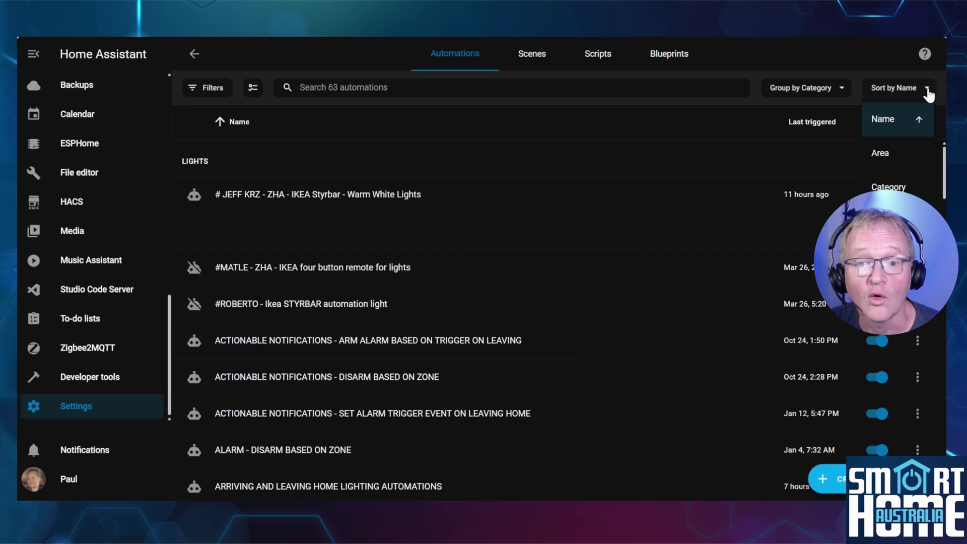
left_click(930, 94)
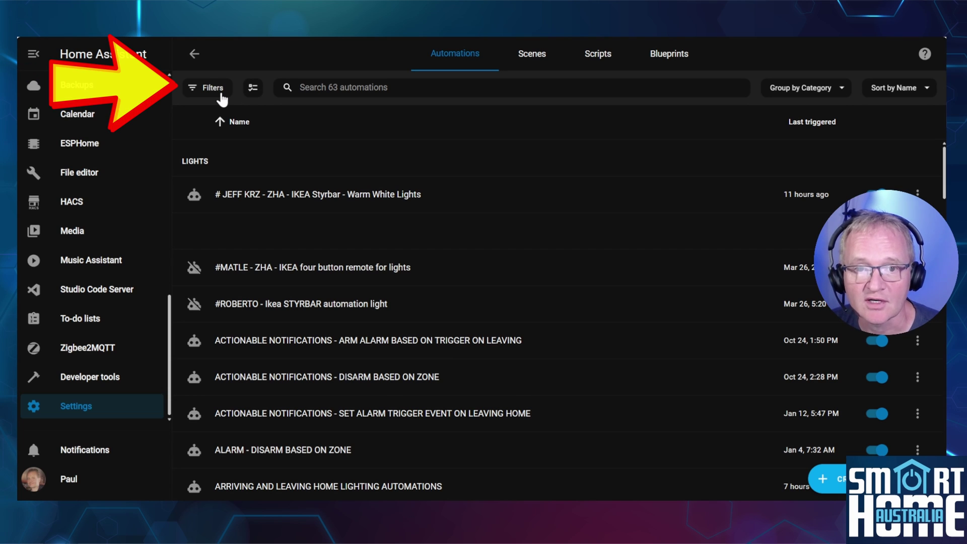
- Filter the automations list to the LIGHTS category, then clear that category filter
left_click(212, 88)
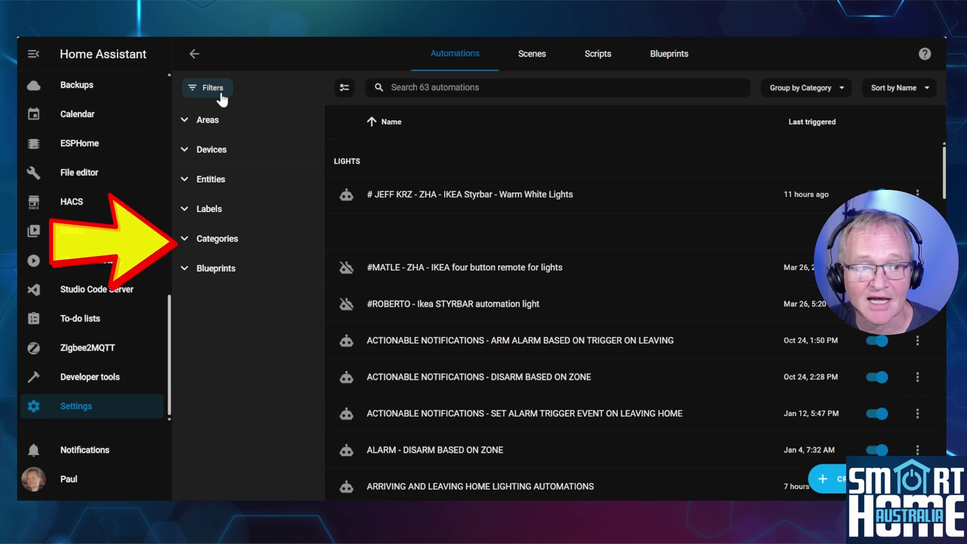
left_click(216, 238)
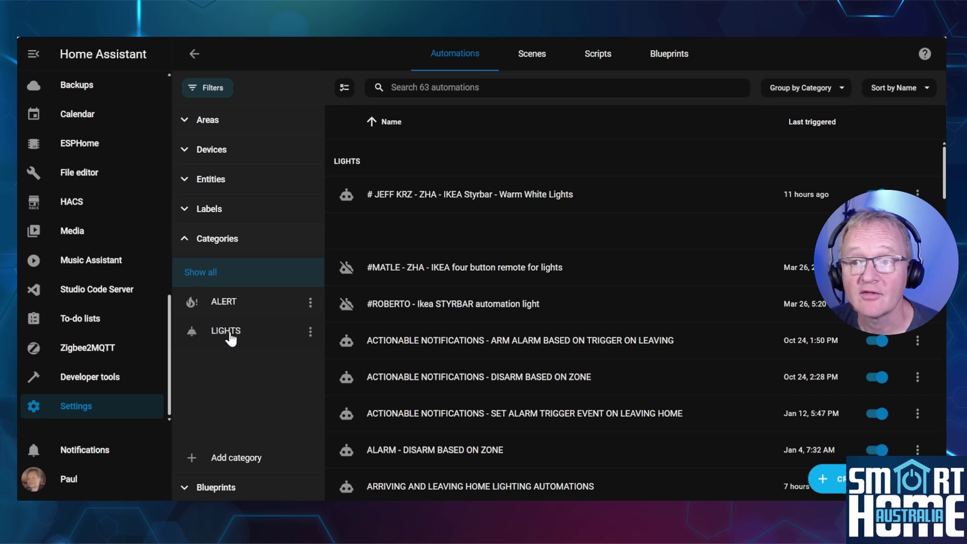
left_click(228, 332)
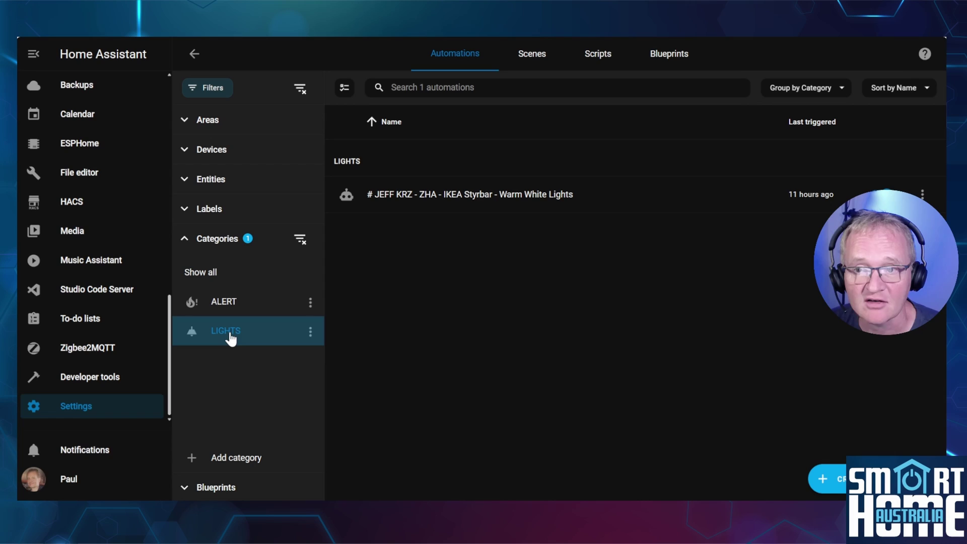
left_click(300, 240)
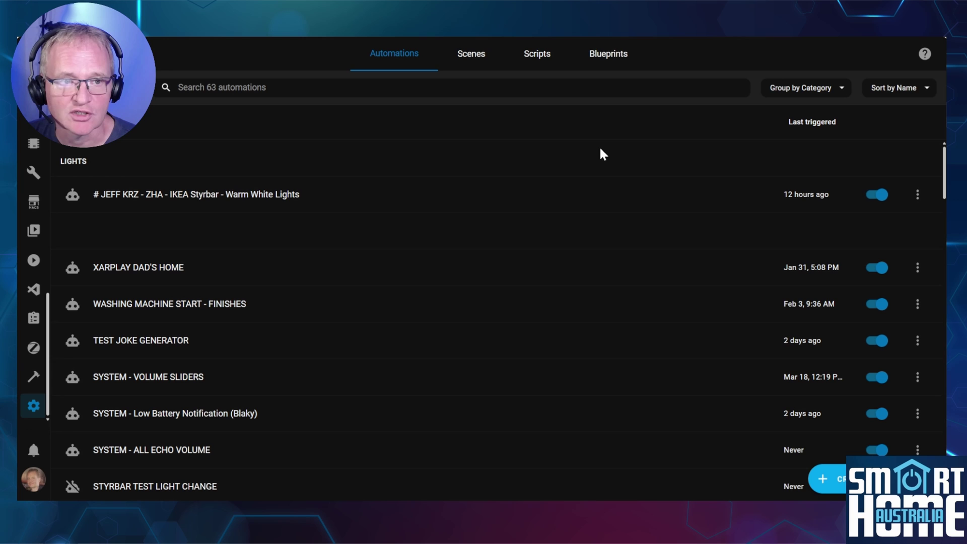
- In the Styrbar automation's entity settings, create a purple STYBAR label and apply it
left_click(917, 196)
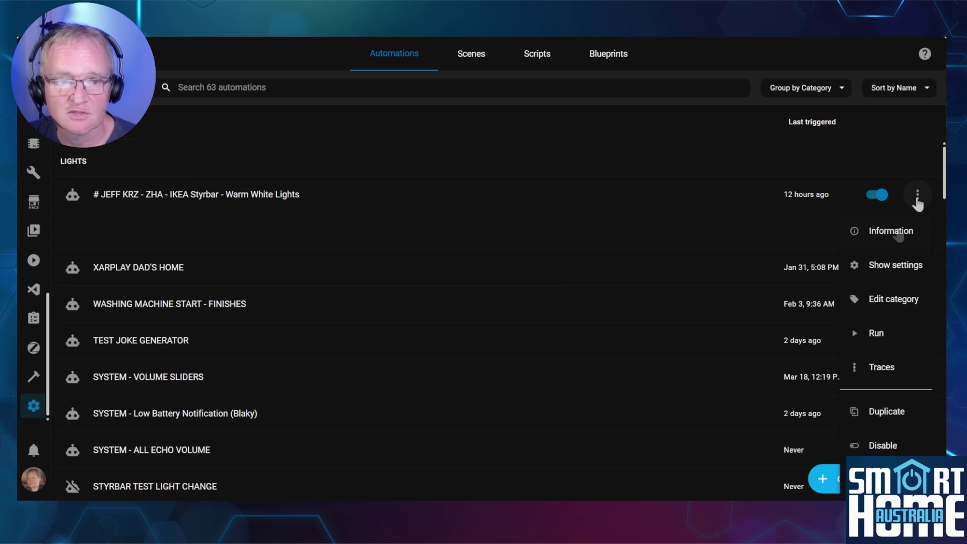
left_click(901, 232)
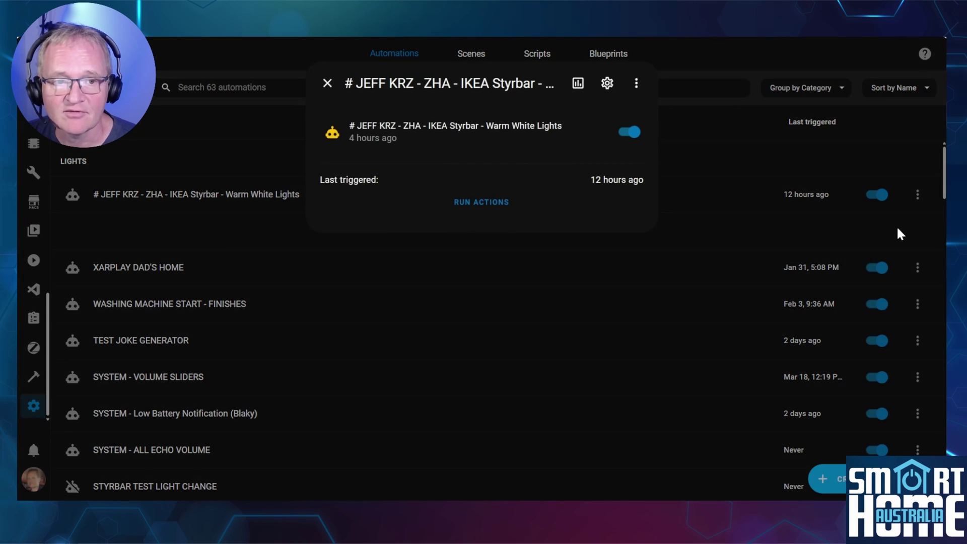
left_click(606, 84)
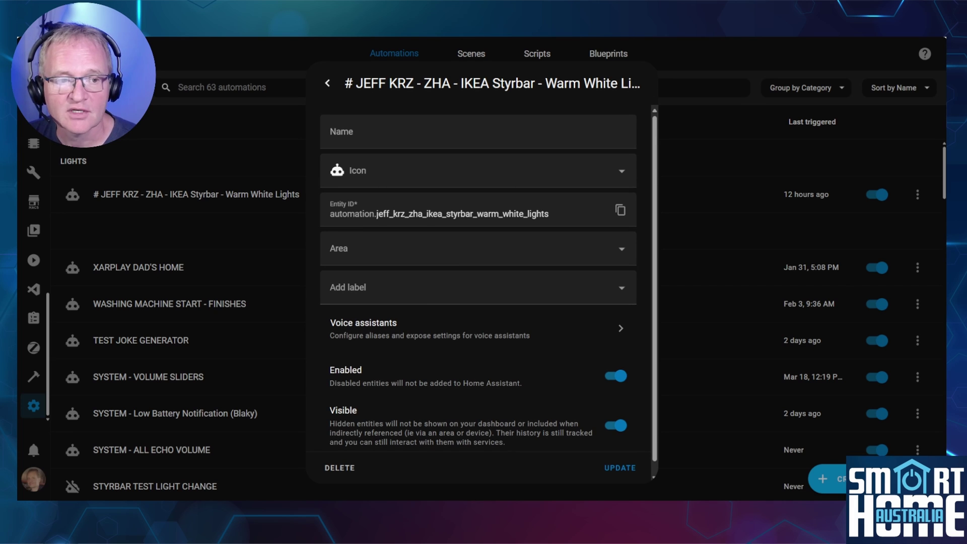
left_click(411, 286)
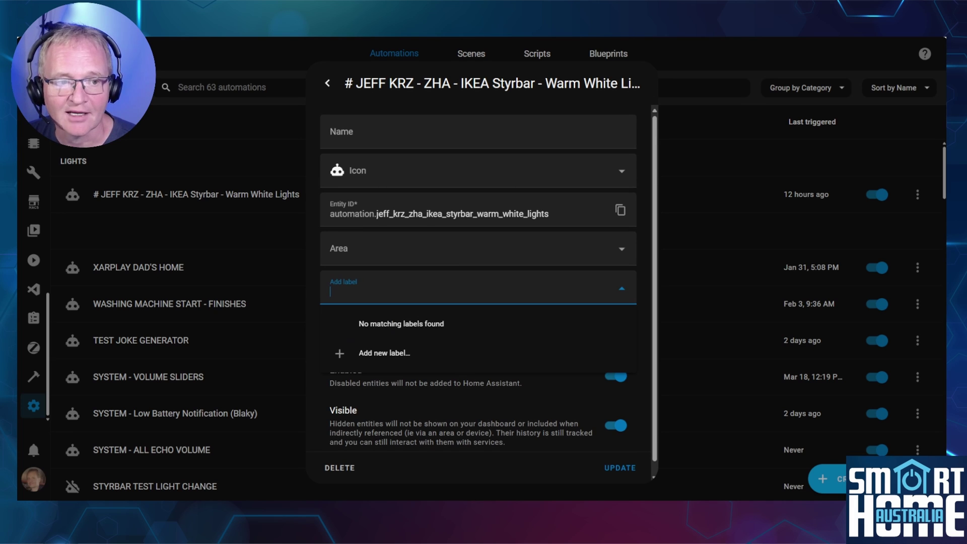
left_click(428, 353)
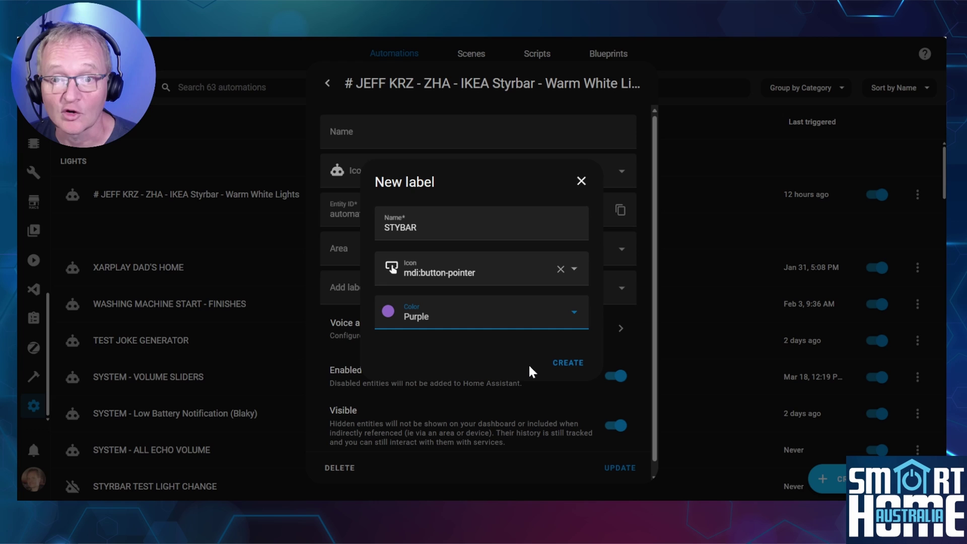
left_click(566, 365)
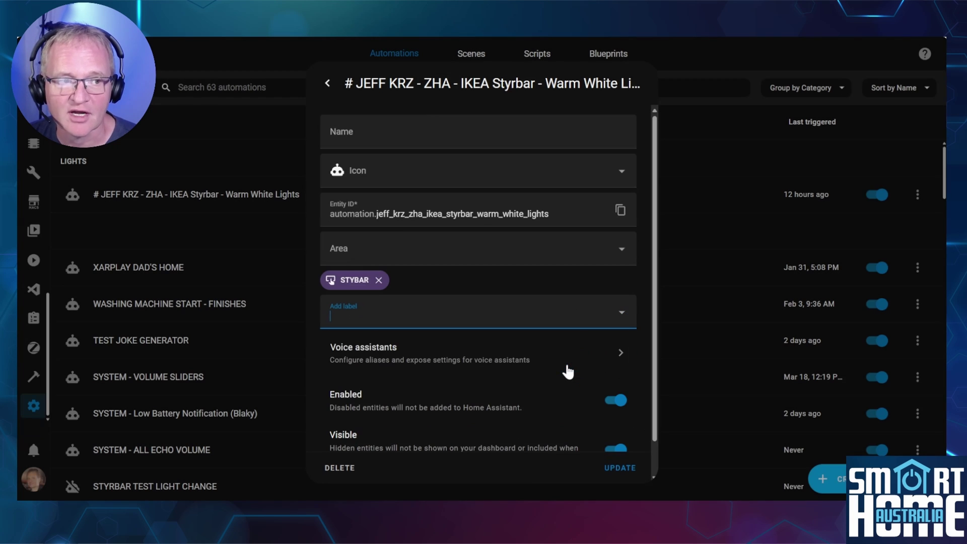
left_click(617, 468)
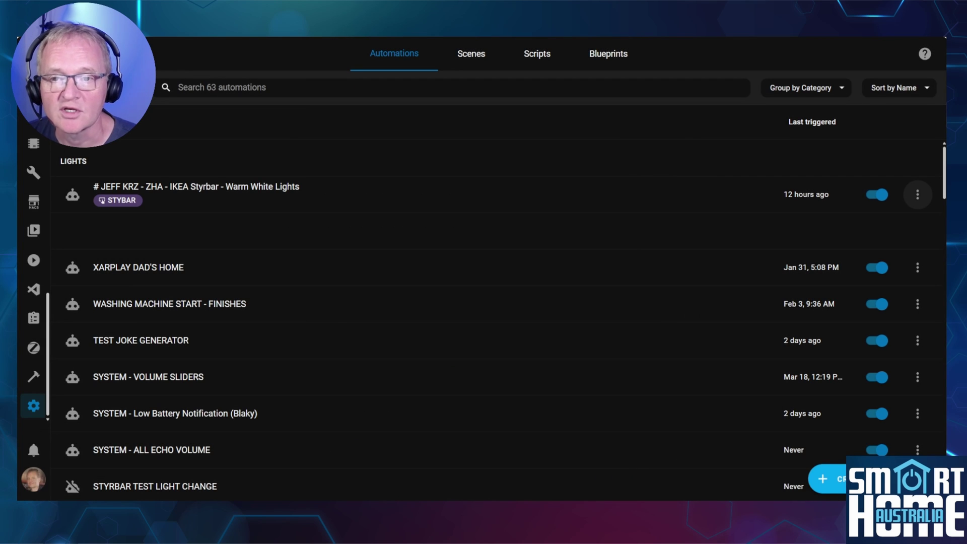
- Filter the automations by the STYBAR label, then clear the label filter
left_click(132, 88)
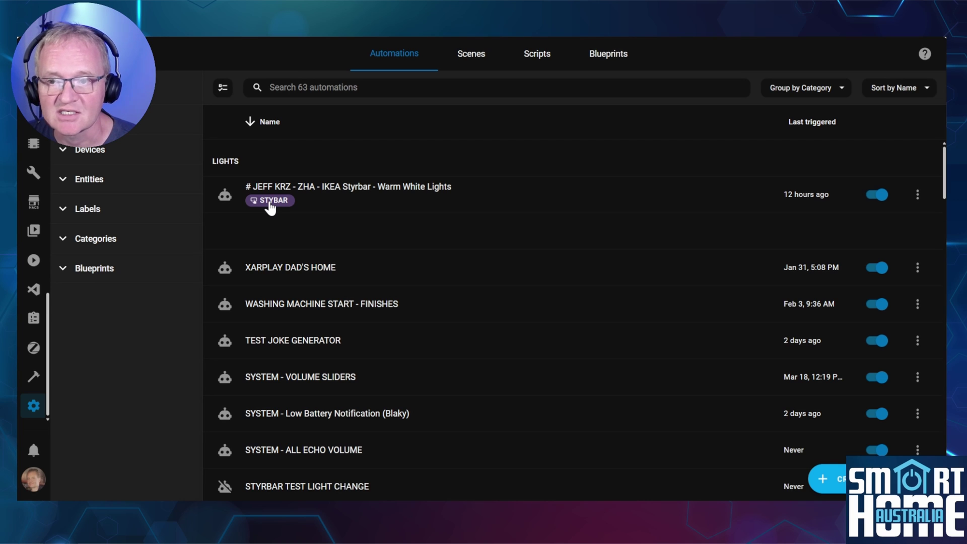
left_click(270, 202)
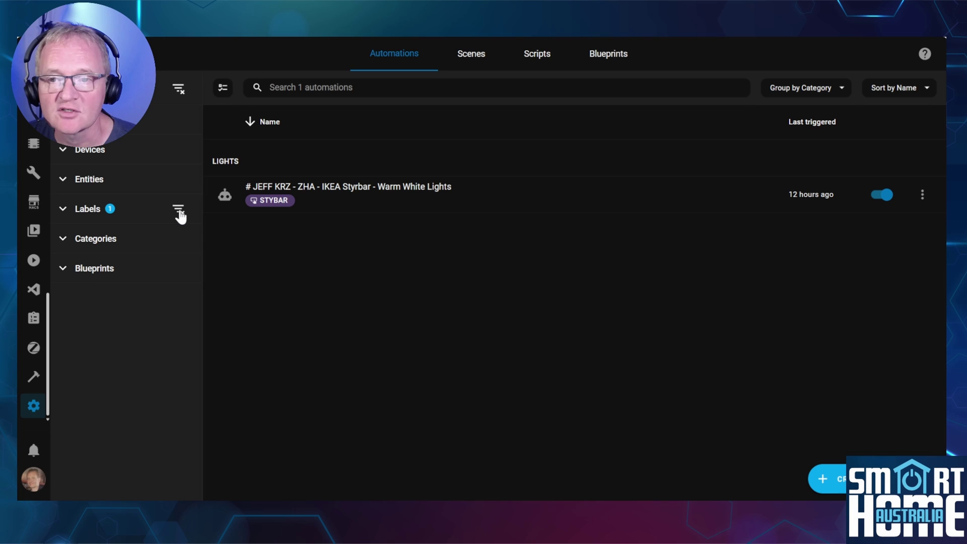
left_click(179, 211)
- Go to Settings > Areas, labels & zones and show the Labels list
left_click(33, 406)
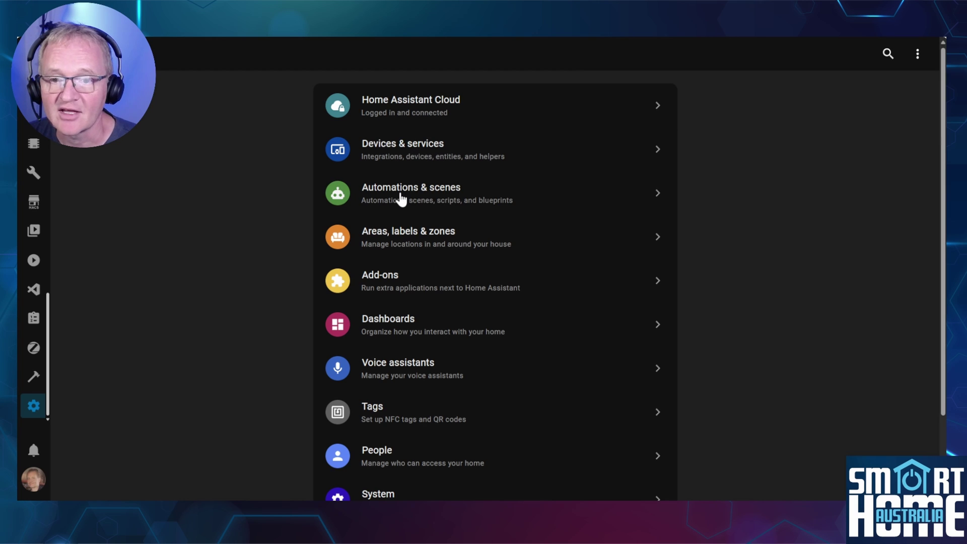
left_click(397, 247)
left_click(503, 57)
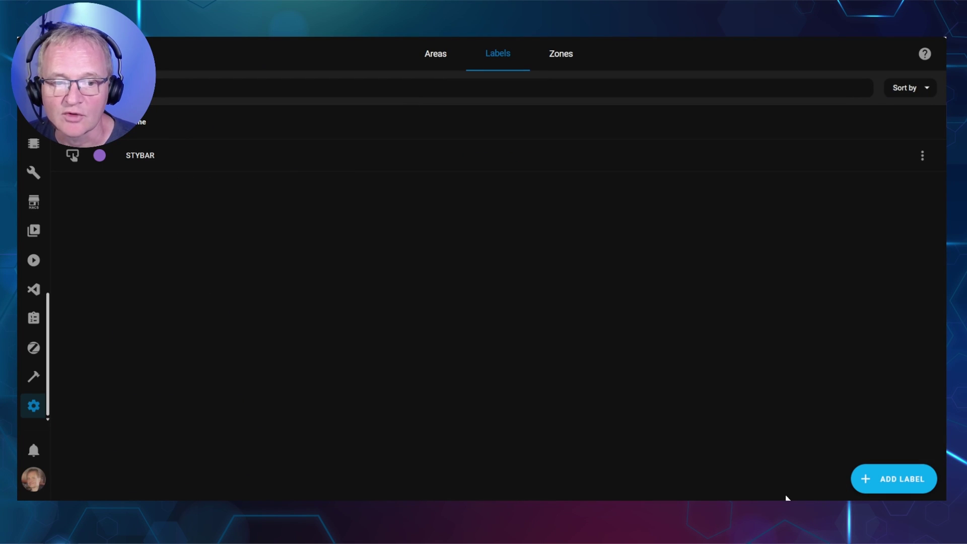
left_click(899, 480)
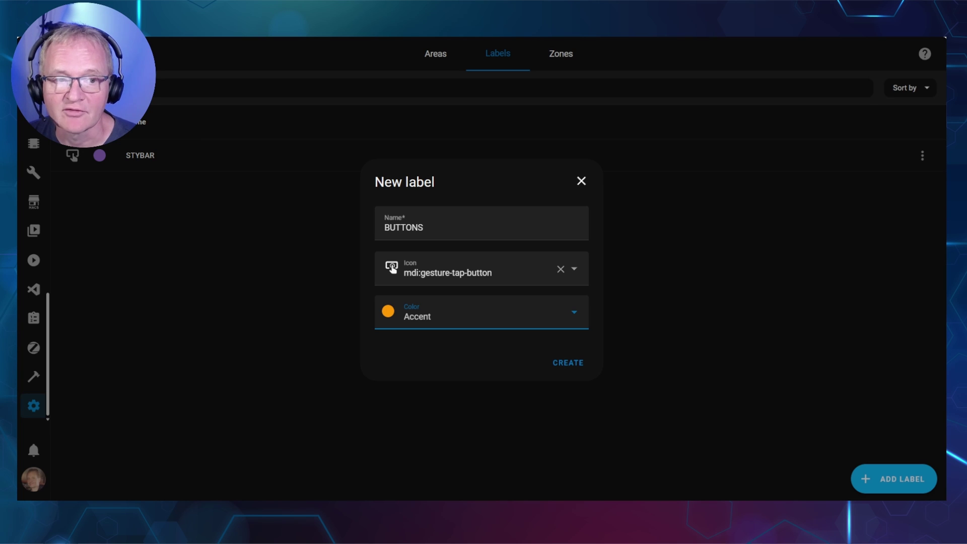
left_click(567, 362)
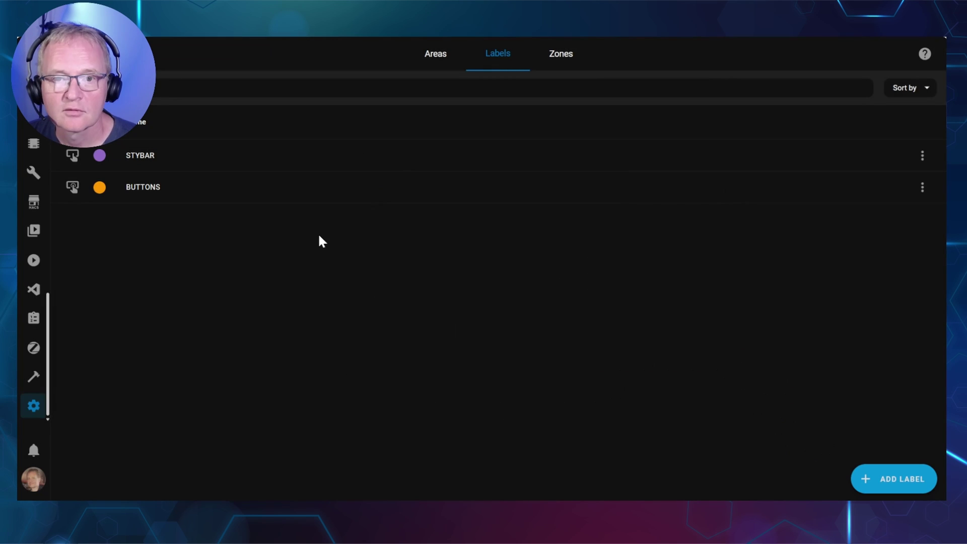
left_click(921, 189)
left_click(887, 312)
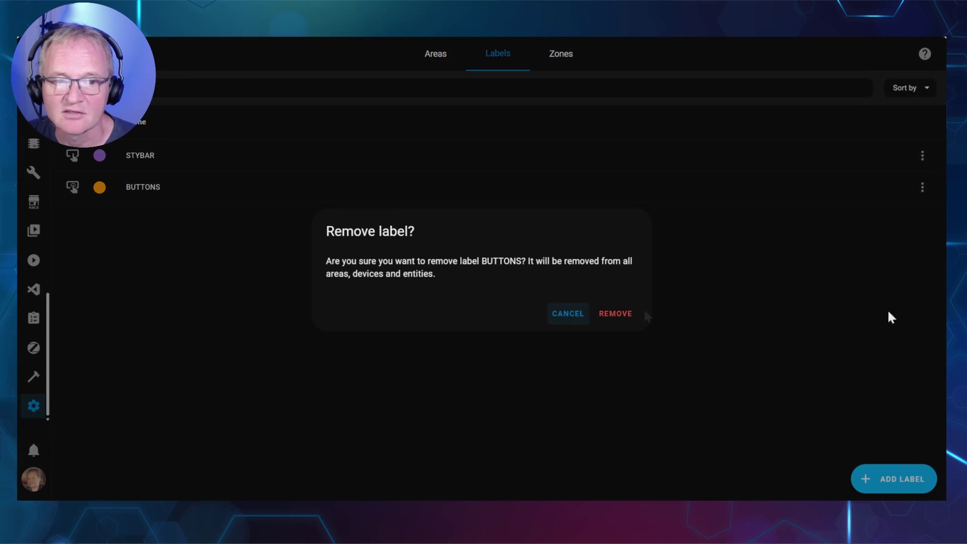
left_click(614, 318)
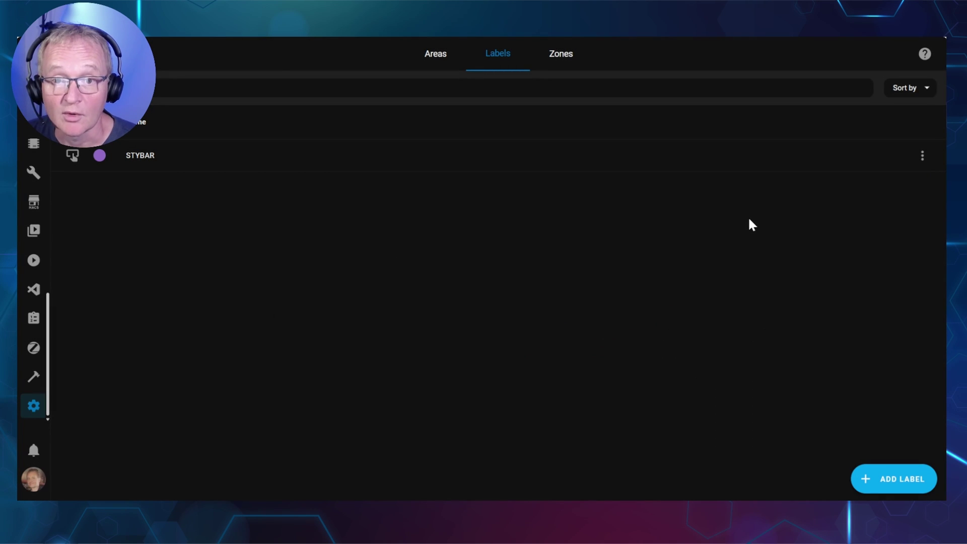
left_click(141, 157)
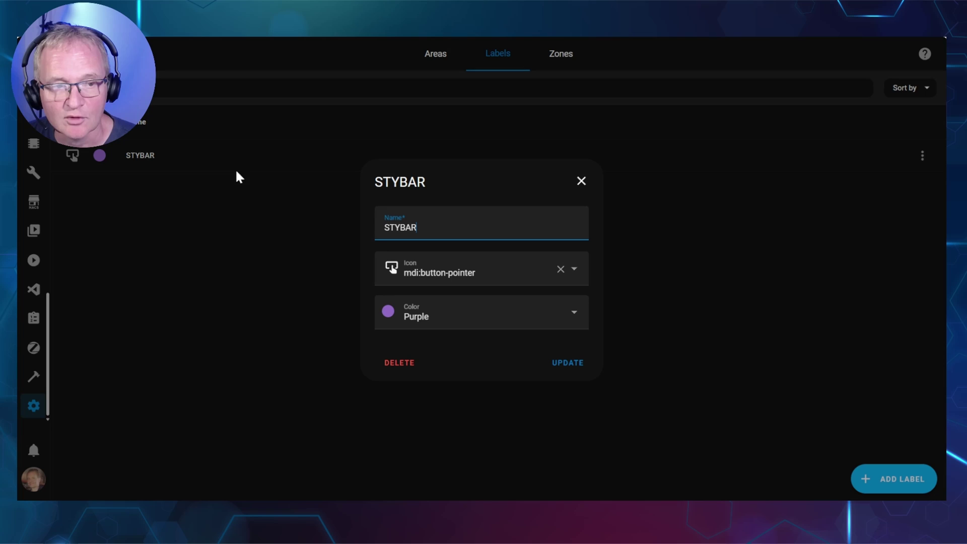
left_click(557, 371)
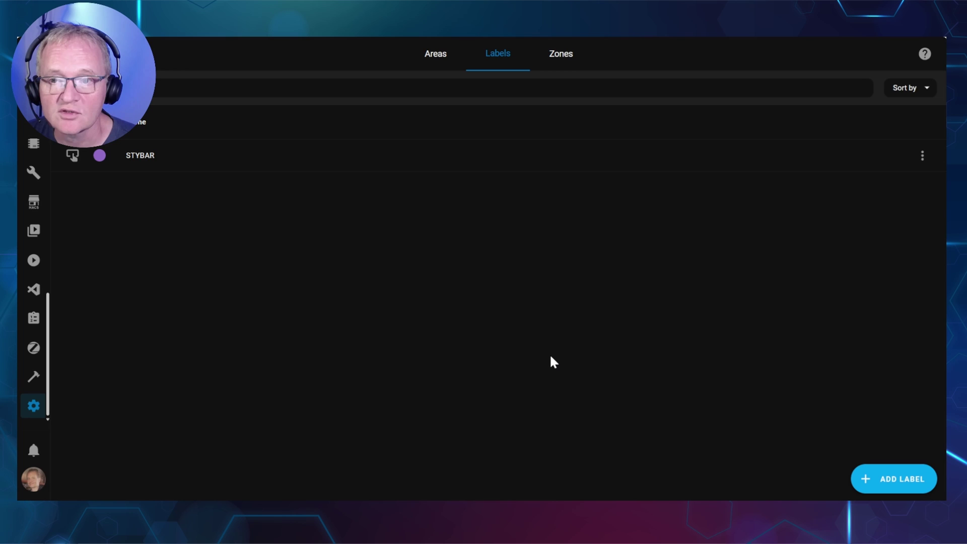
- List the automations tagged with the STYBAR label
left_click(922, 156)
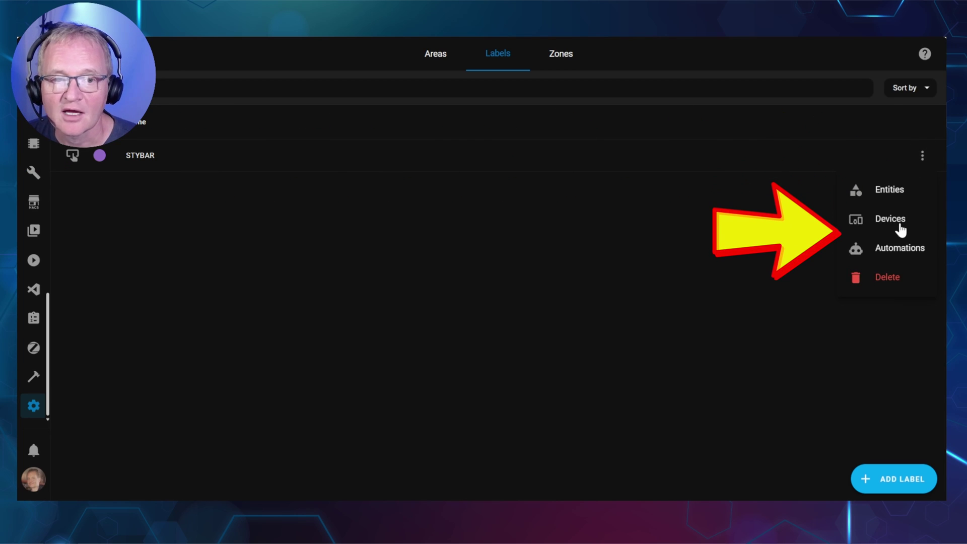
left_click(899, 250)
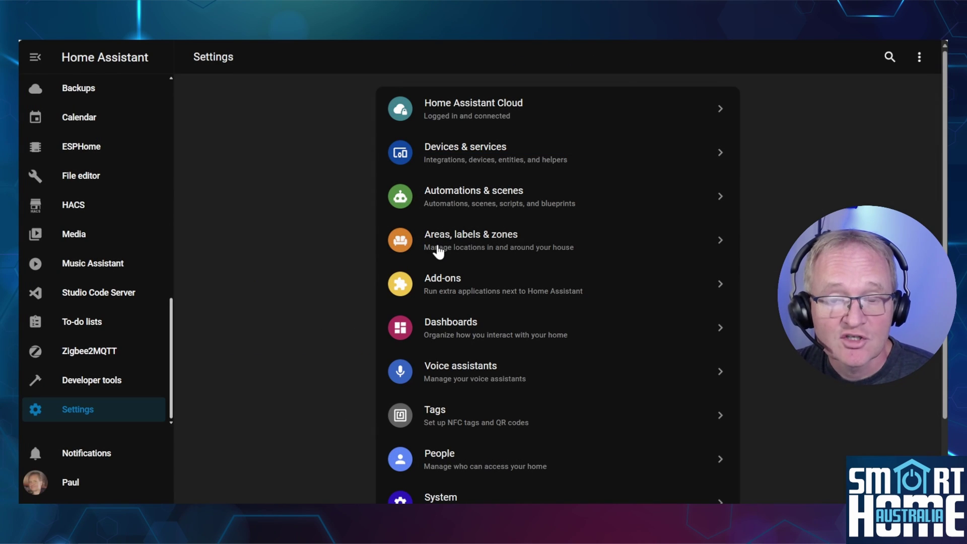
- Create floor 'Ground' at level 0 with icon mdi:home-floor-g, containing the Dining Room
left_click(439, 251)
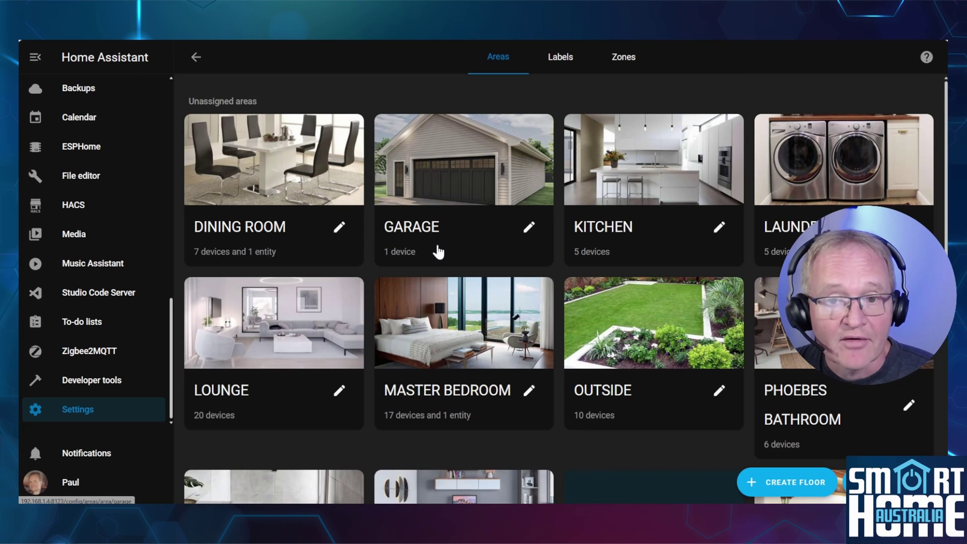
left_click(830, 482)
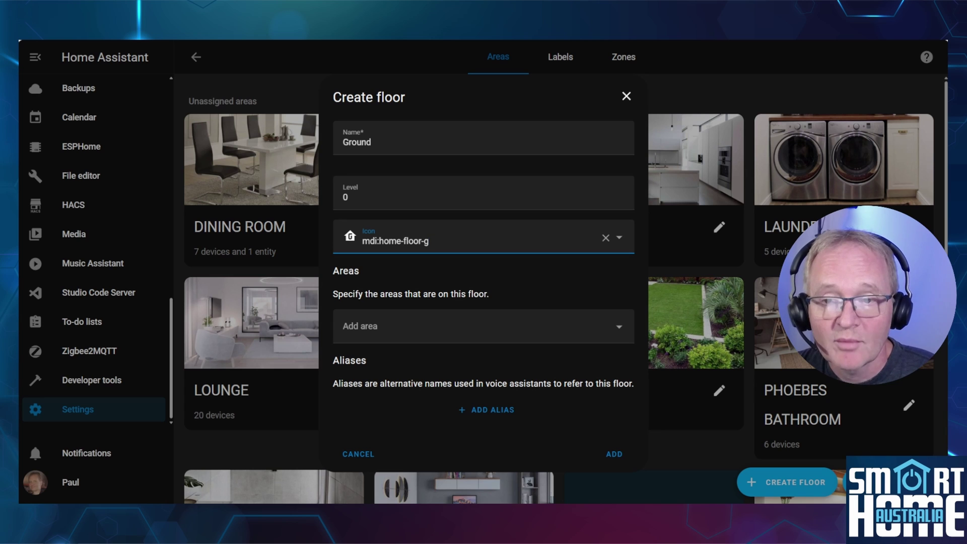
left_click(619, 329)
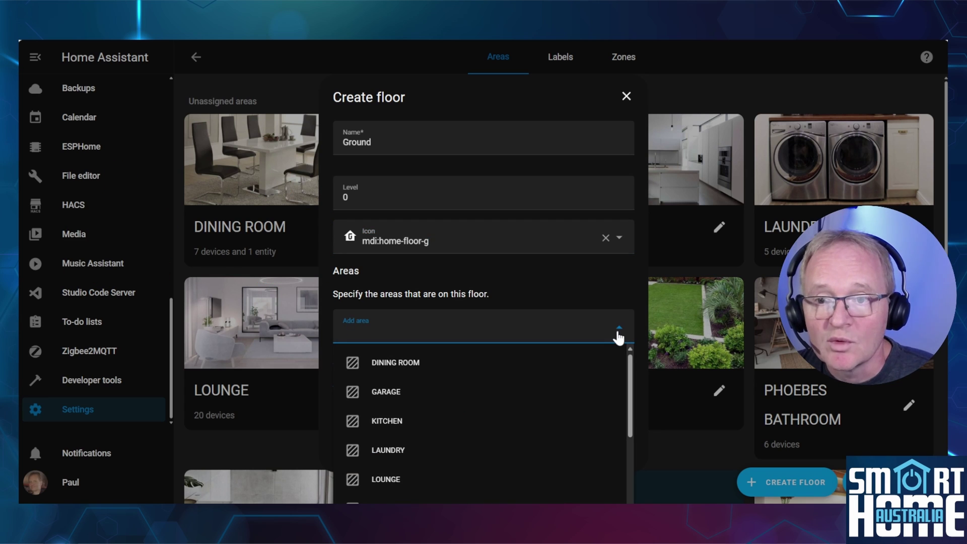
left_click(426, 362)
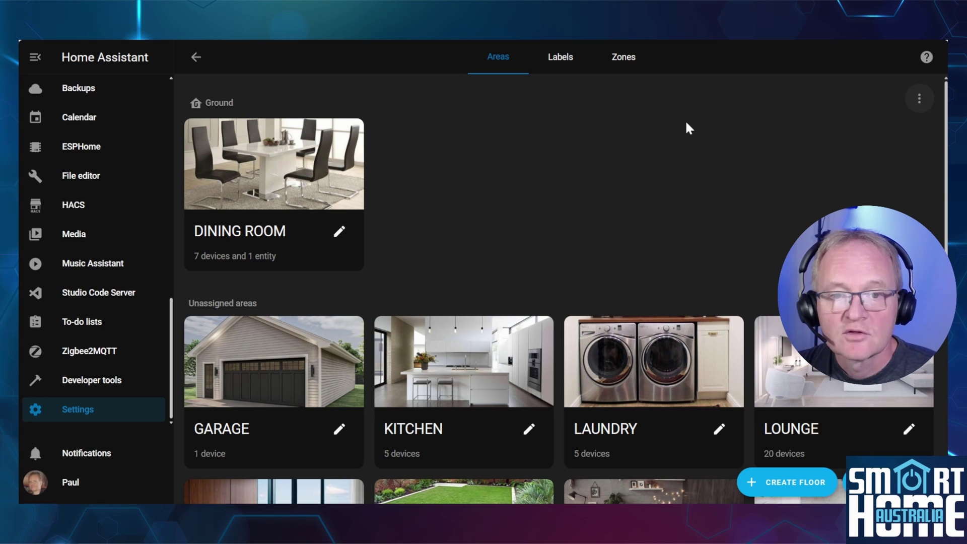
left_click(919, 101)
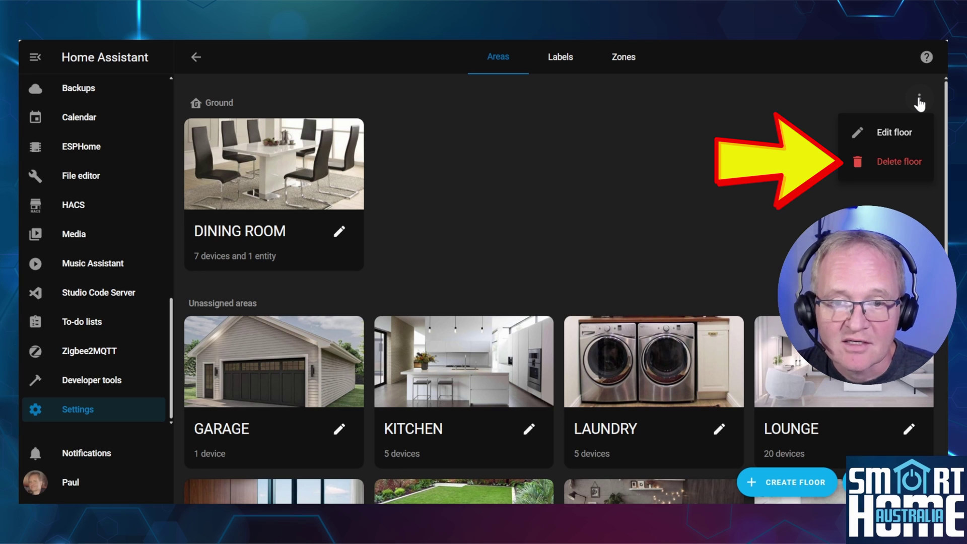
left_click(920, 100)
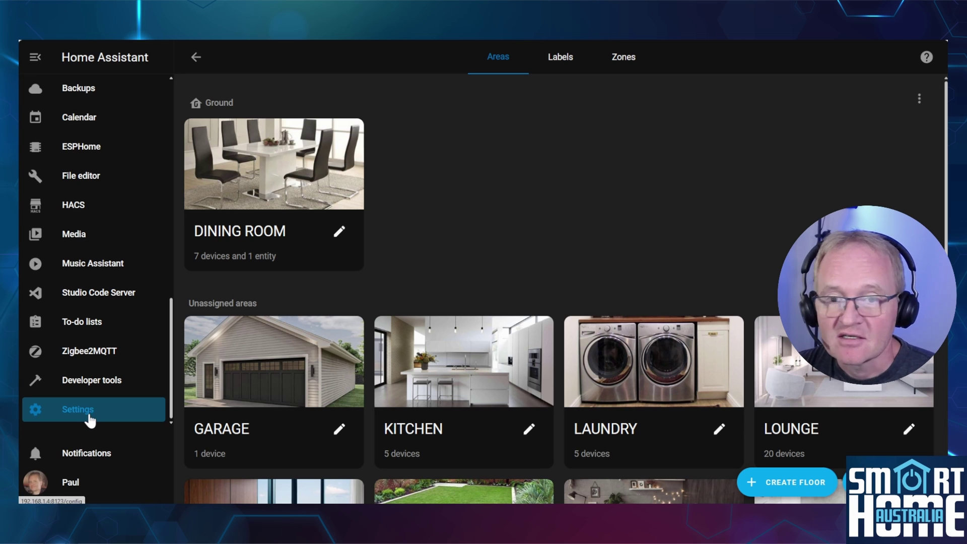
- Start a new blank automation from the Automations list
left_click(89, 416)
left_click(438, 192)
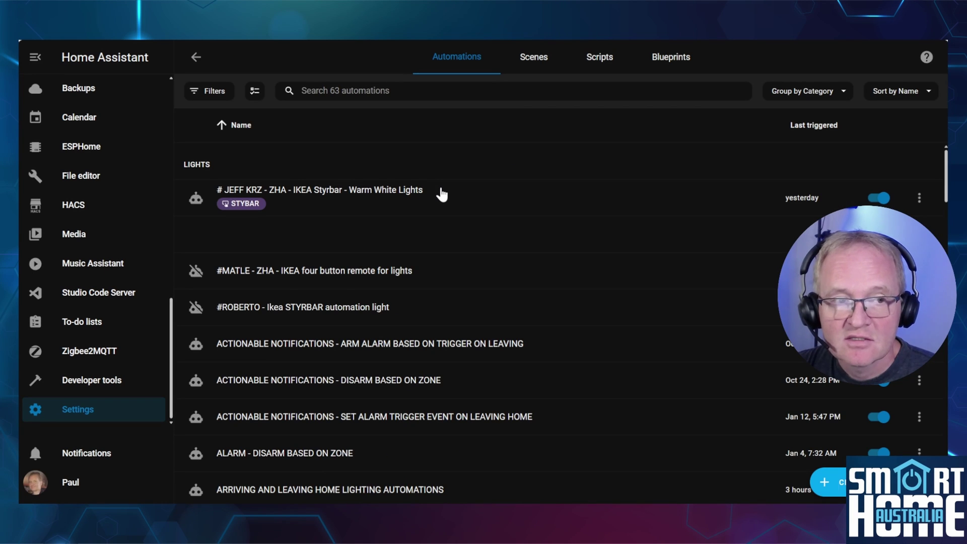
left_click(833, 484)
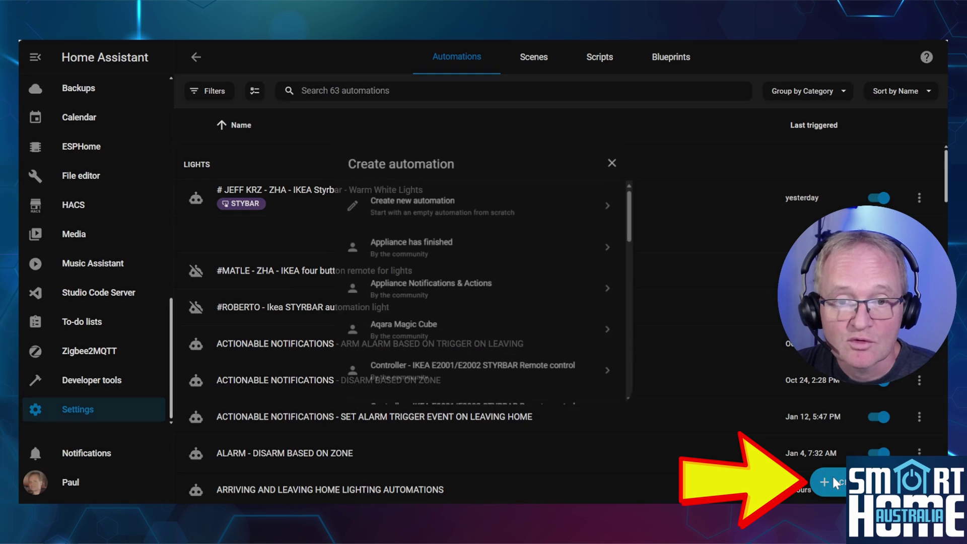
left_click(427, 199)
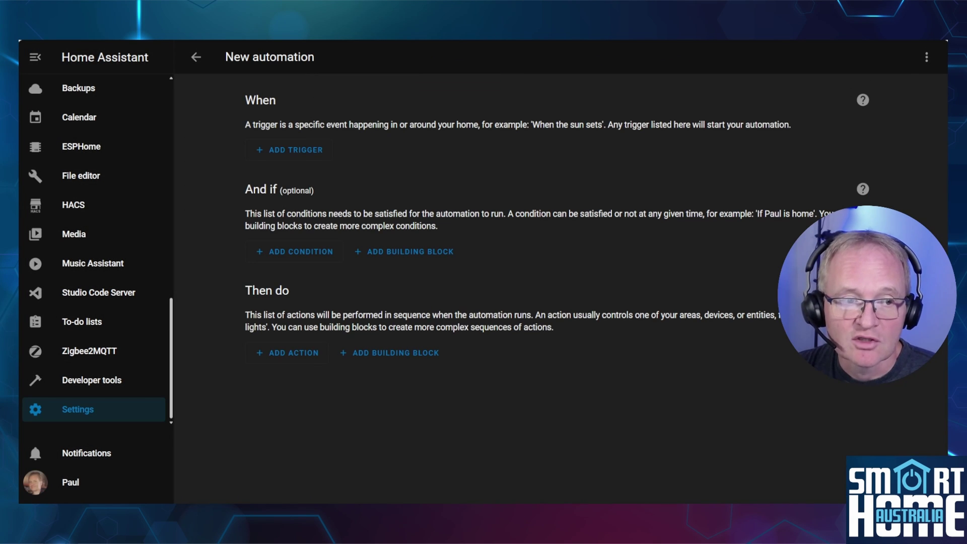
- Add a Call service action and search for the 'light: turn on' service
left_click(303, 358)
type("call service")
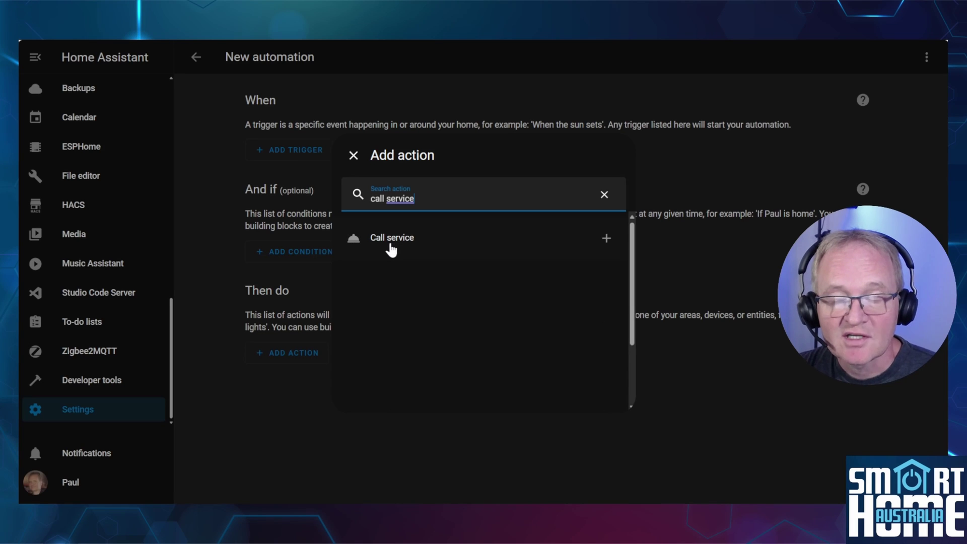
left_click(391, 237)
type("light: turn on")
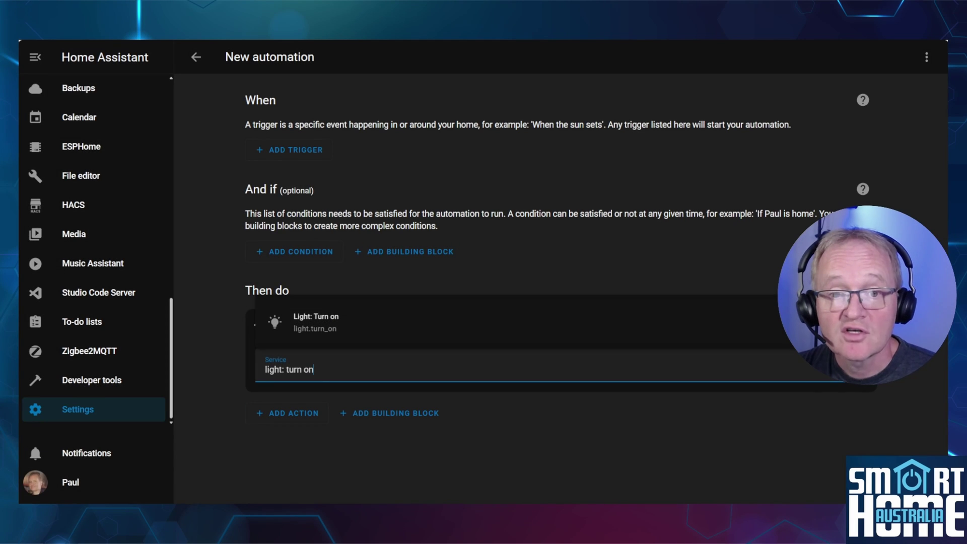
- Select Light: Turn on and target the Ground floor and the Light label
left_click(372, 332)
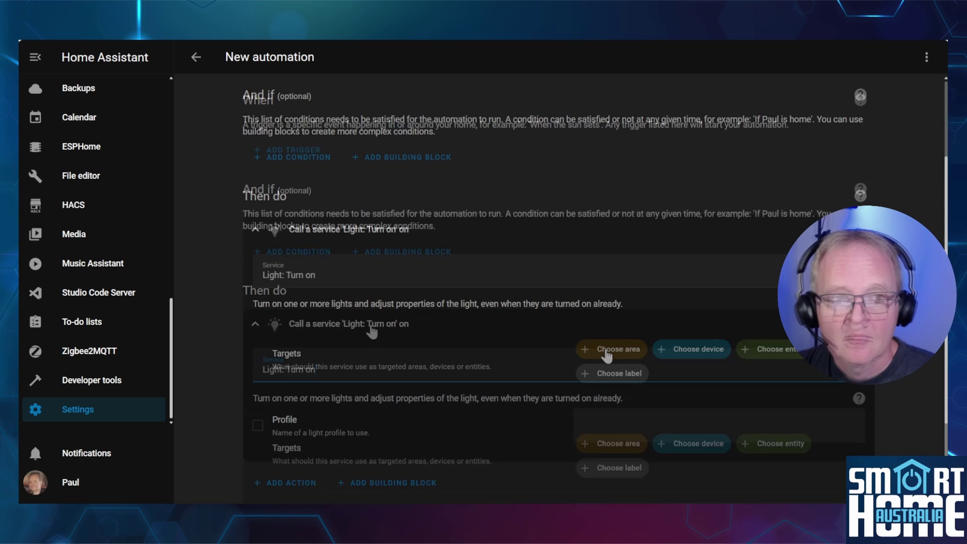
left_click(607, 352)
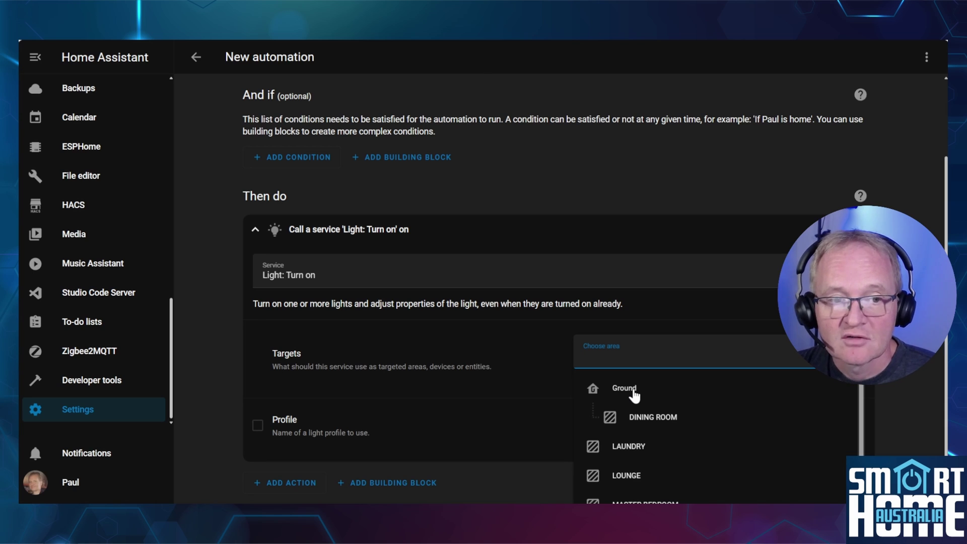
left_click(625, 388)
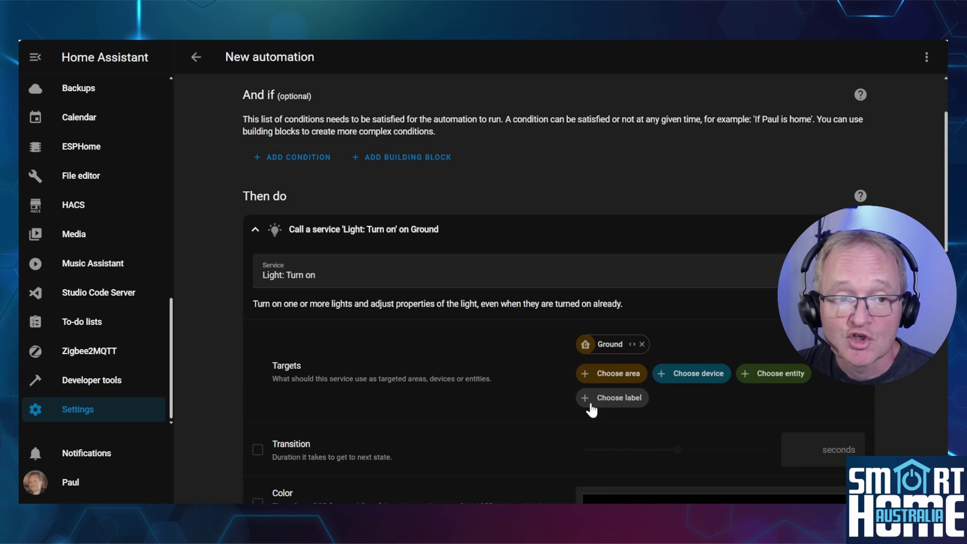
left_click(606, 400)
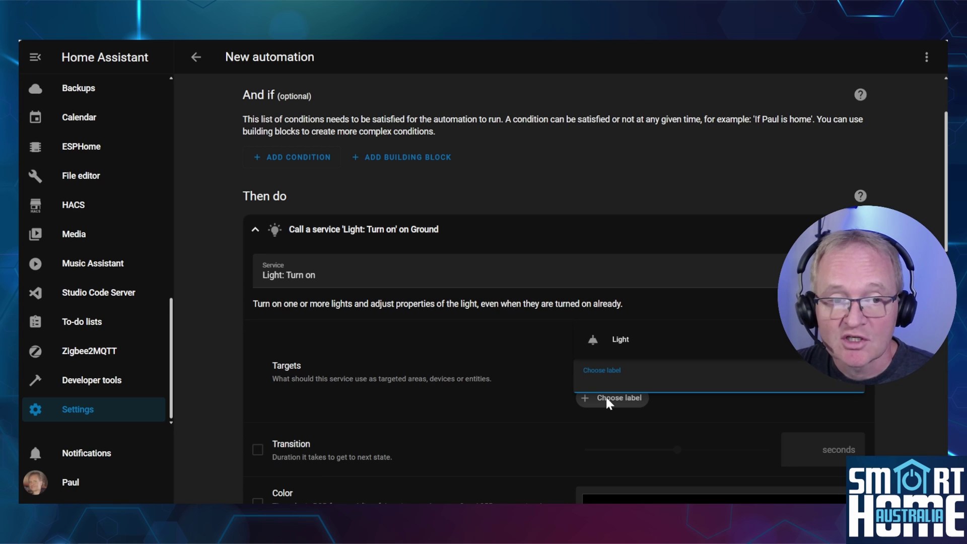
left_click(617, 342)
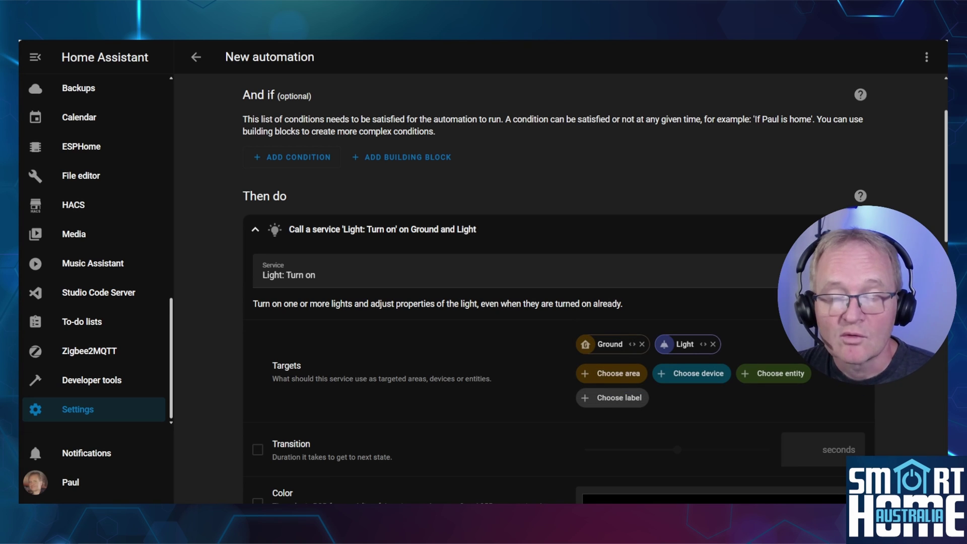